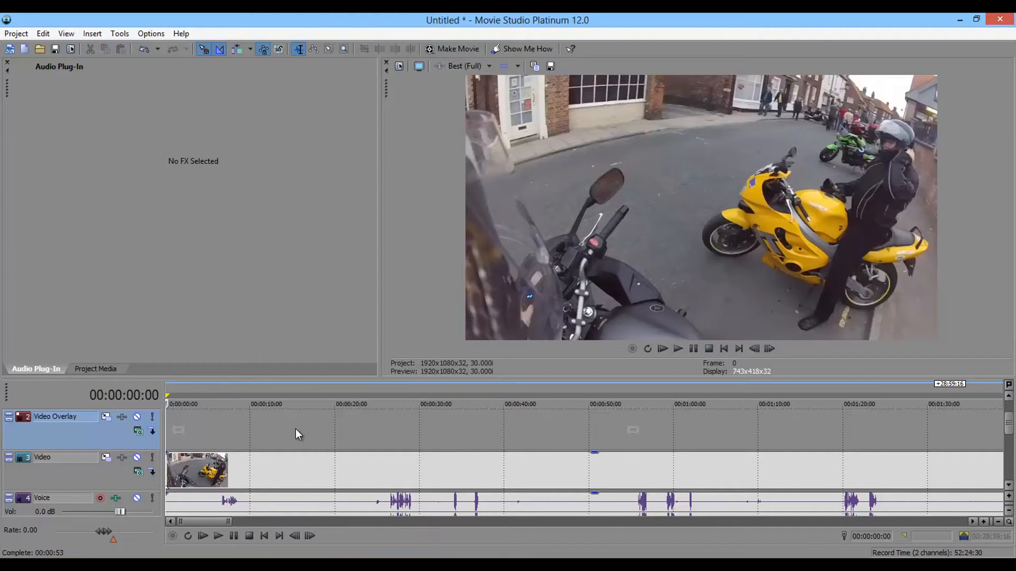
Move the playhead to the frame at 00:00:12:11, where the rider is looking down beside the yellow motorcycle
left_click(267, 431)
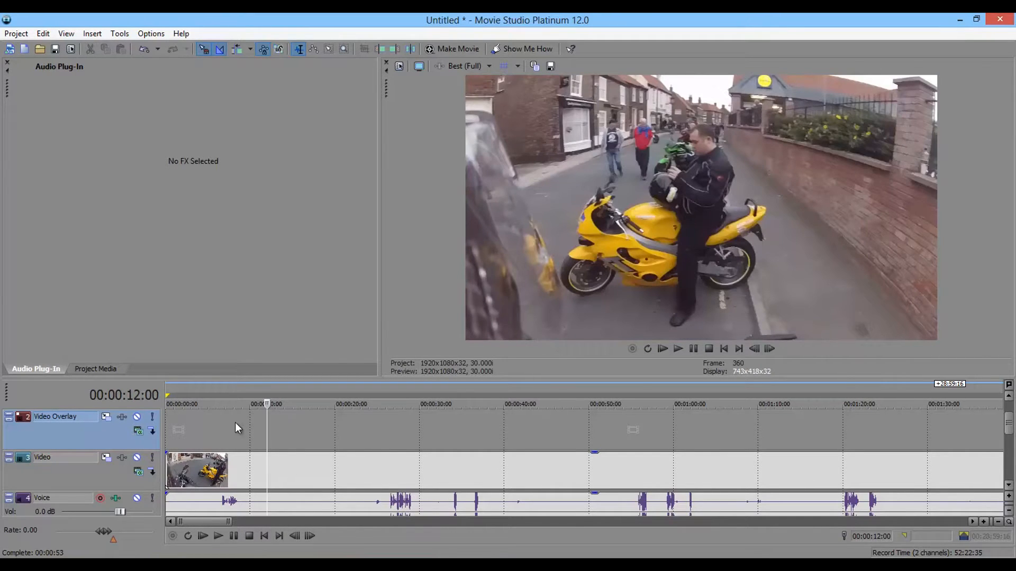
left_click(769, 348)
left_click(769, 348)
left_click(769, 349)
left_click(769, 348)
left_click(769, 348)
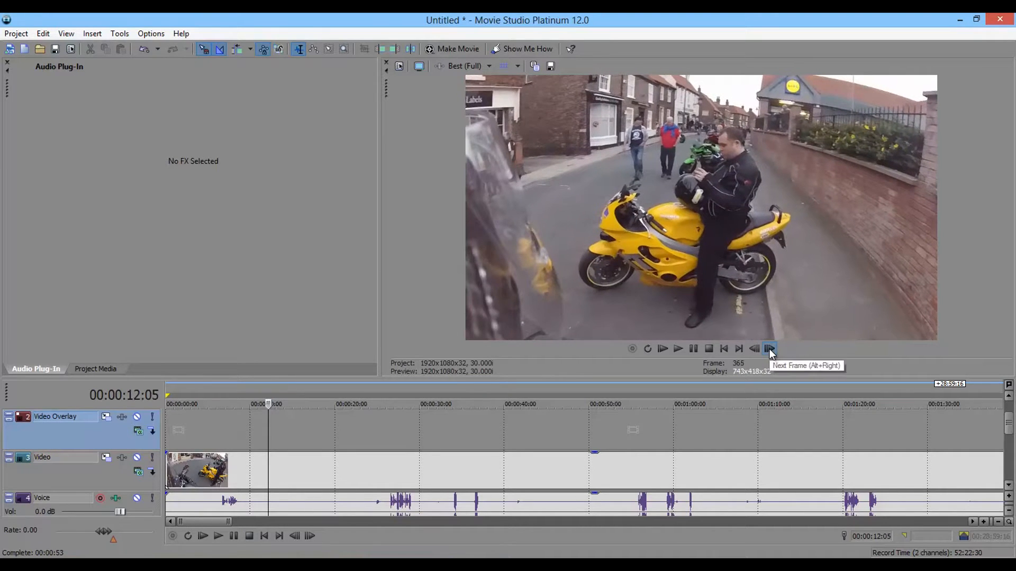
left_click(769, 348)
left_click(770, 348)
left_click(770, 348)
left_click(770, 348)
left_click(769, 348)
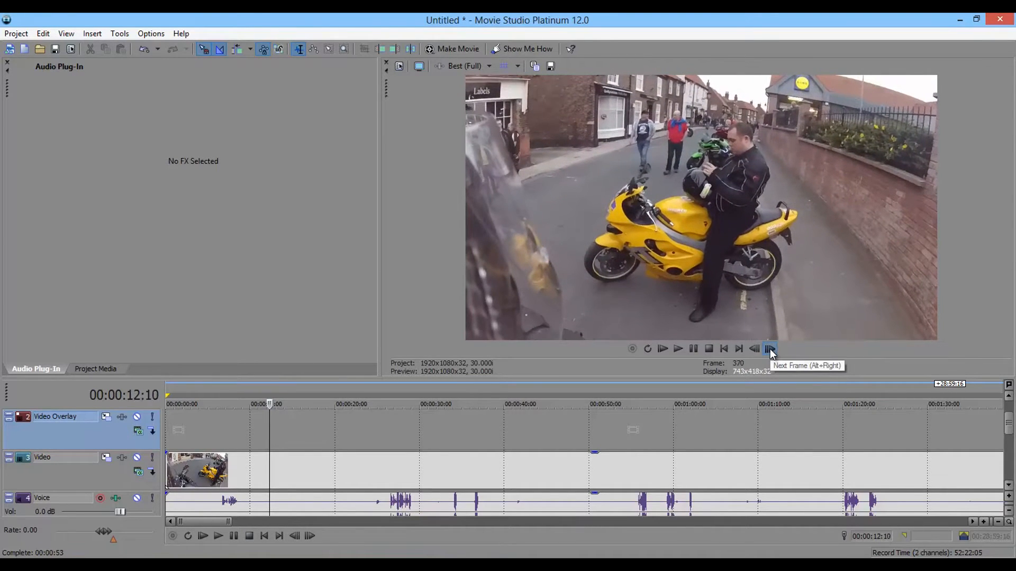
left_click(770, 348)
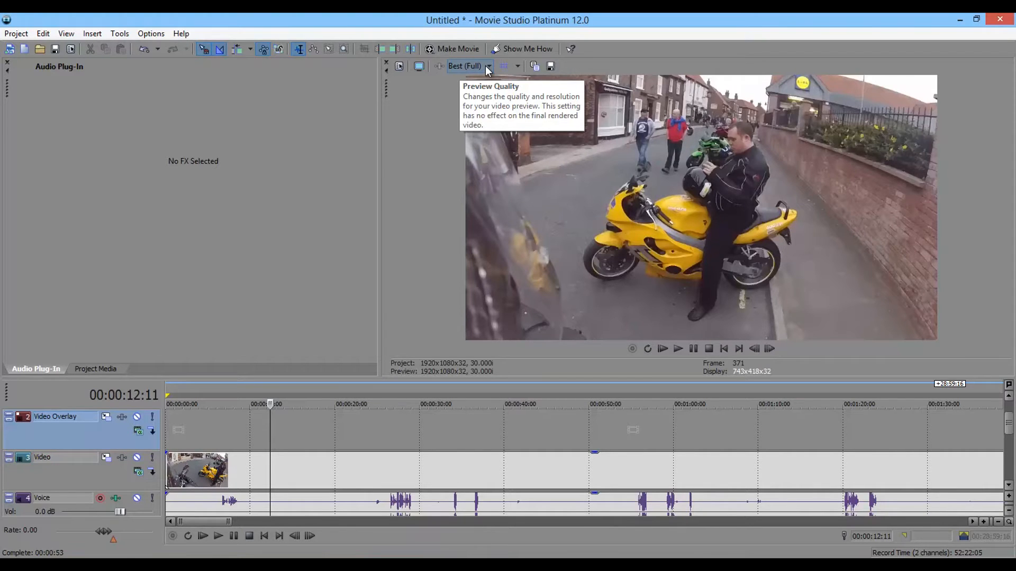
Save a snapshot of the current frame to the Desktop as a JPEG, named with the rider's first name followed by "Still"
left_click(551, 67)
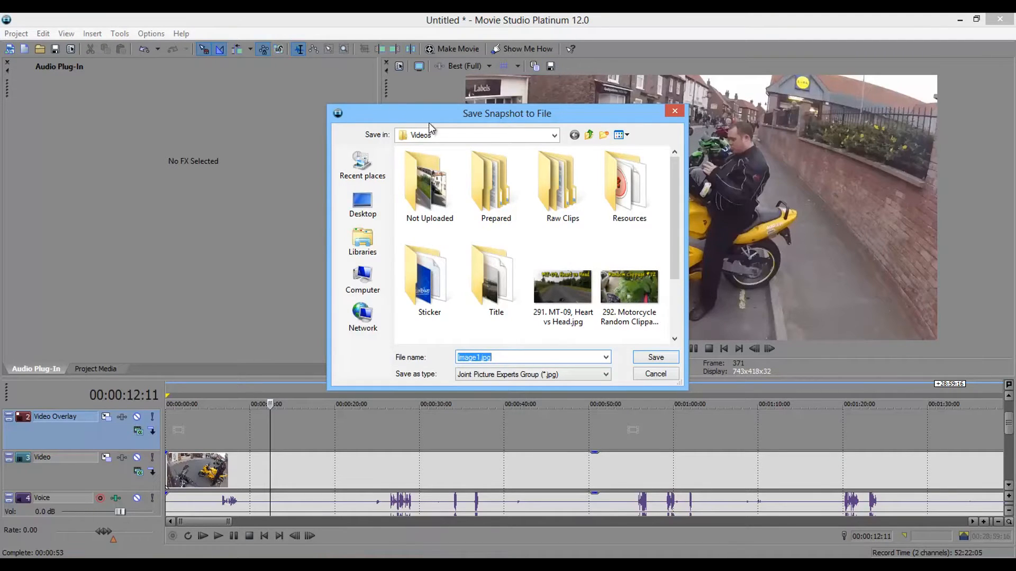
left_click(363, 204)
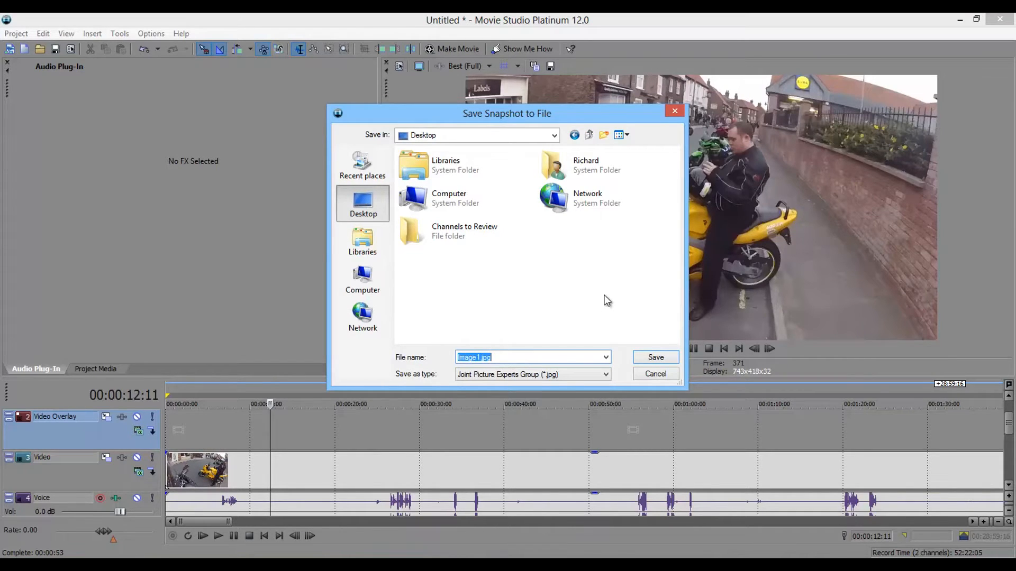
type("Danny Still")
left_click(605, 375)
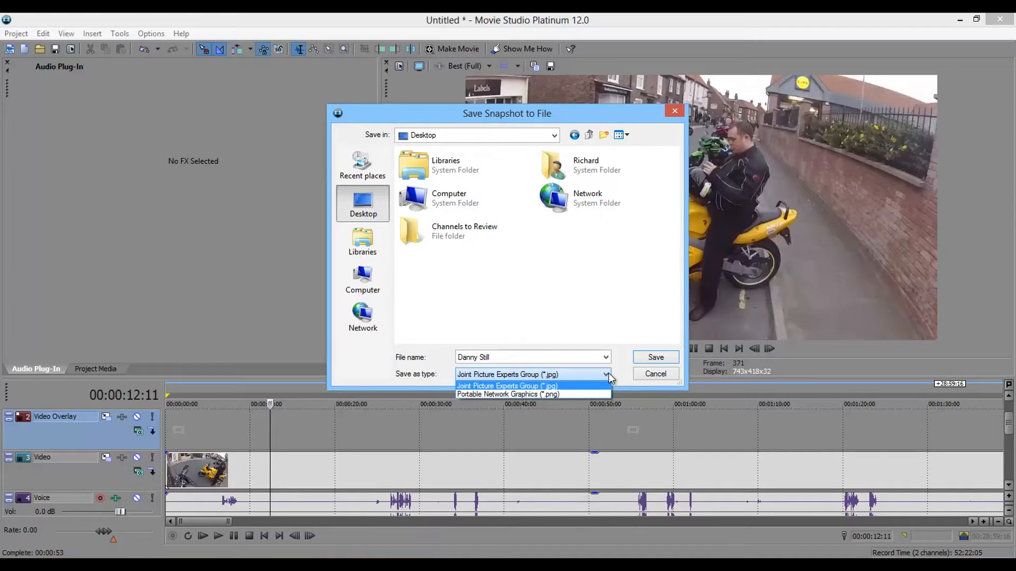
left_click(608, 372)
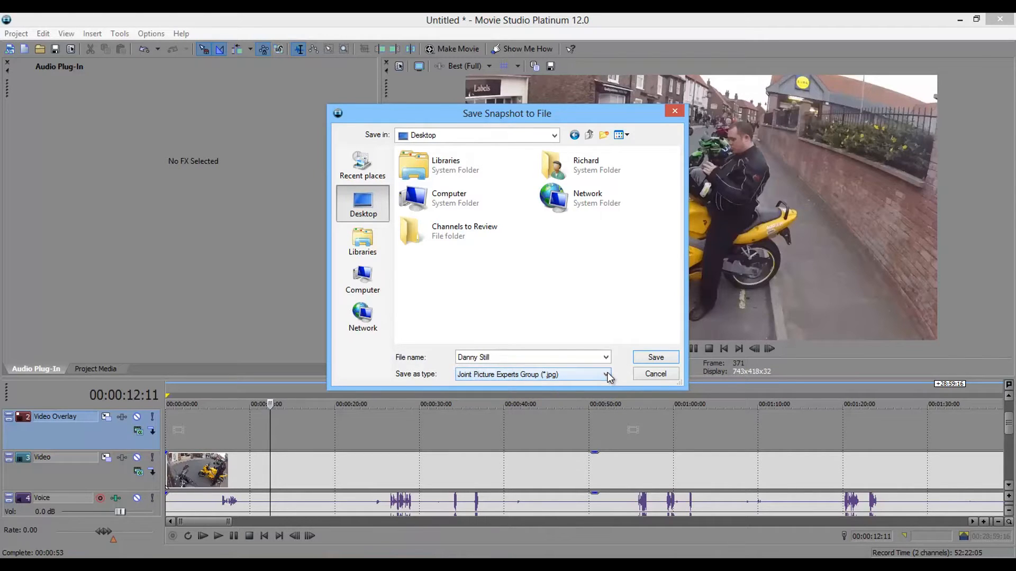
left_click(656, 359)
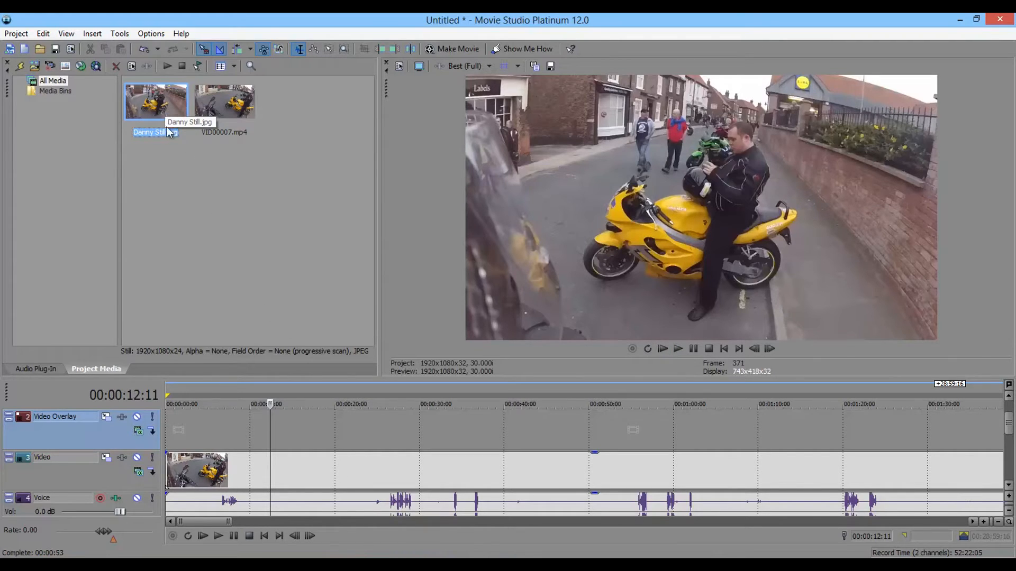
Split the footage at 00:00:12:11 and delete everything after the split
left_click(270, 426)
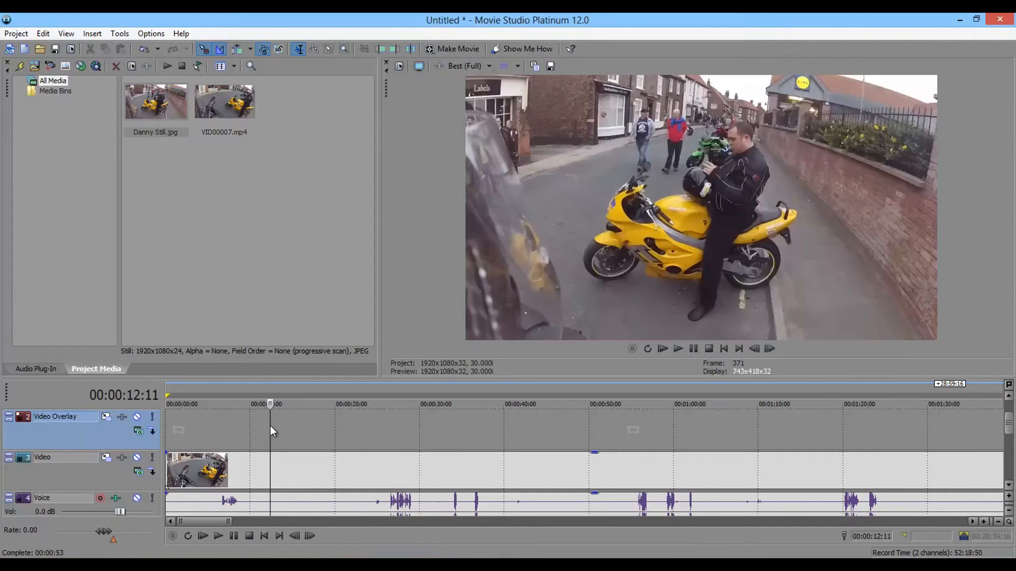
key("s")
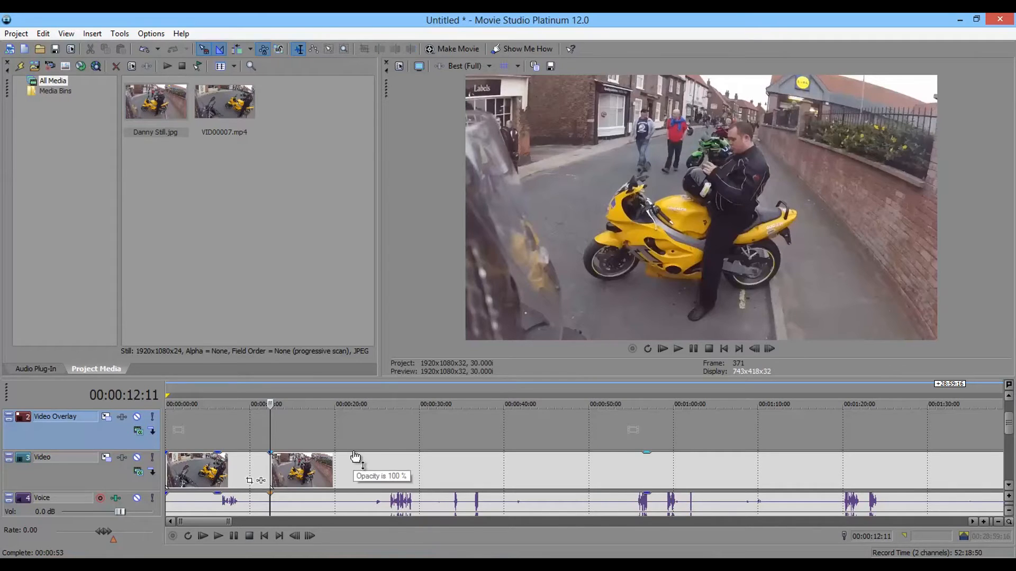
left_click(327, 475)
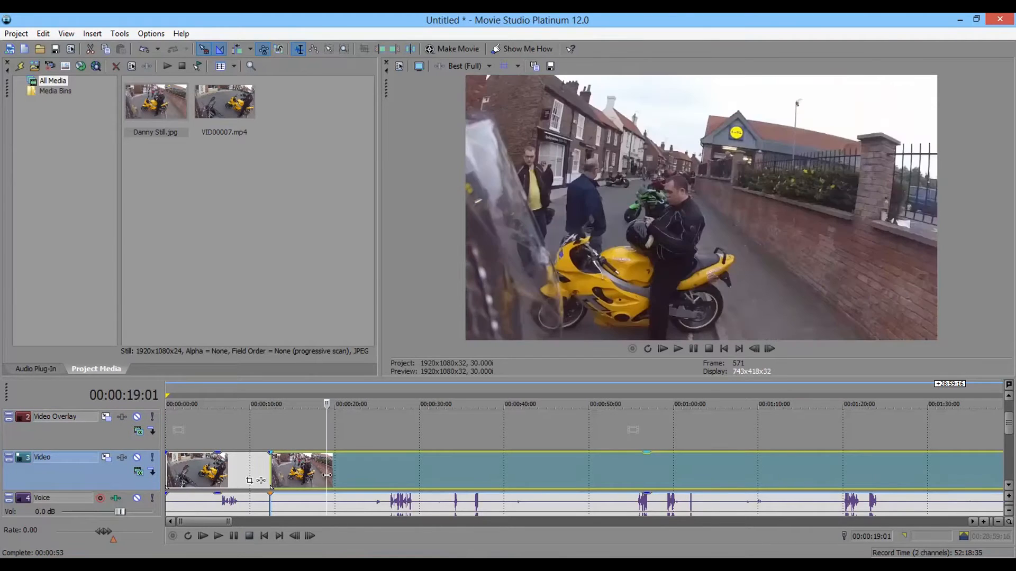
key("Delete")
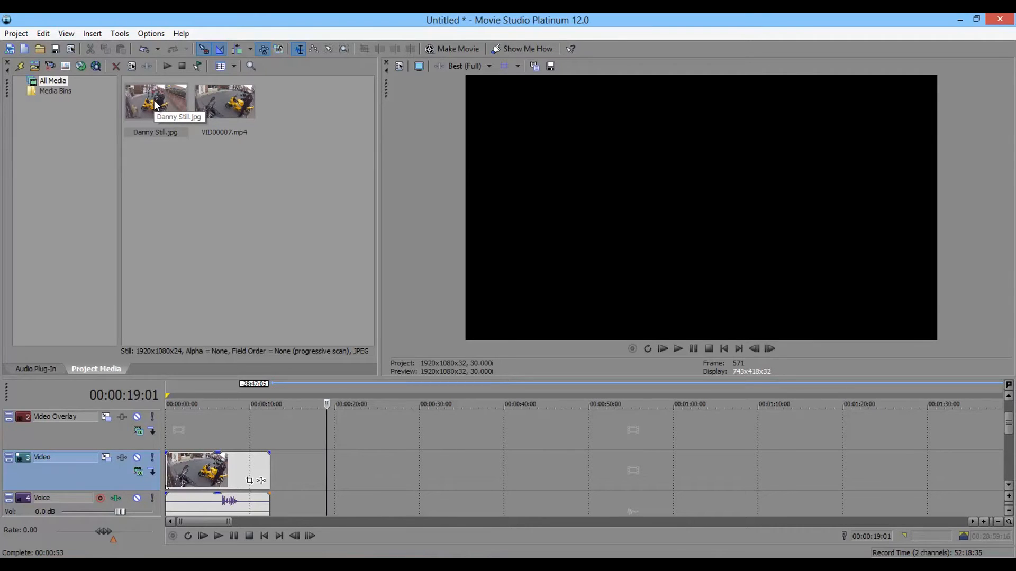
Place the saved still image on the Video track directly after the trimmed clip and play across the join from about 00:00:09:18
left_click_drag(155, 104, 277, 465)
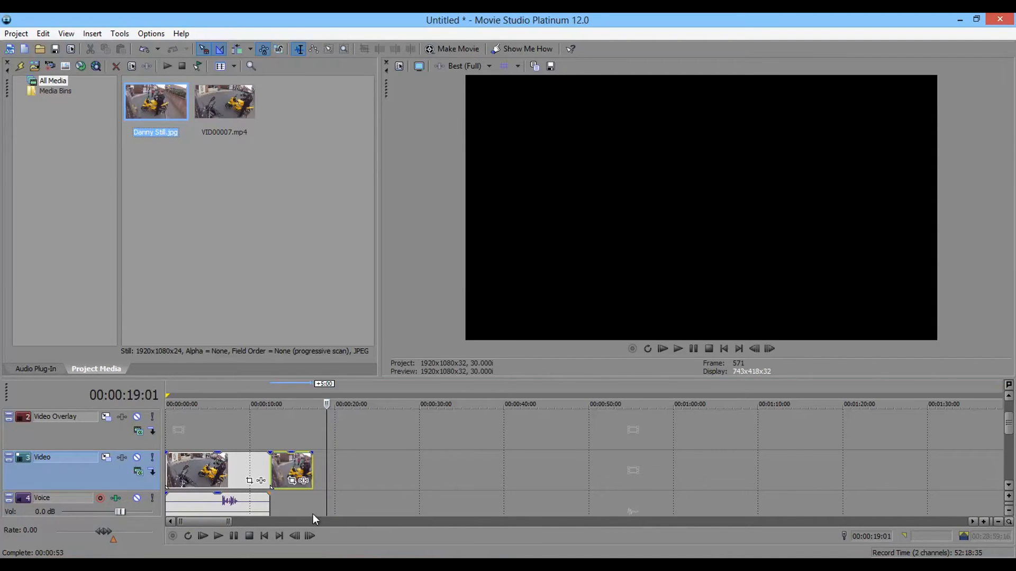
left_click(246, 422)
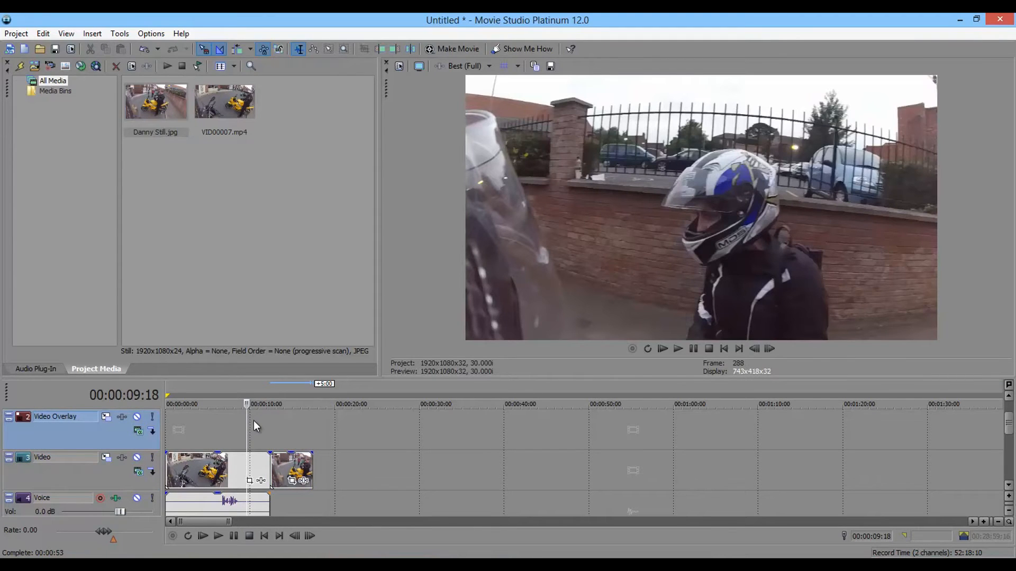
left_click(678, 347)
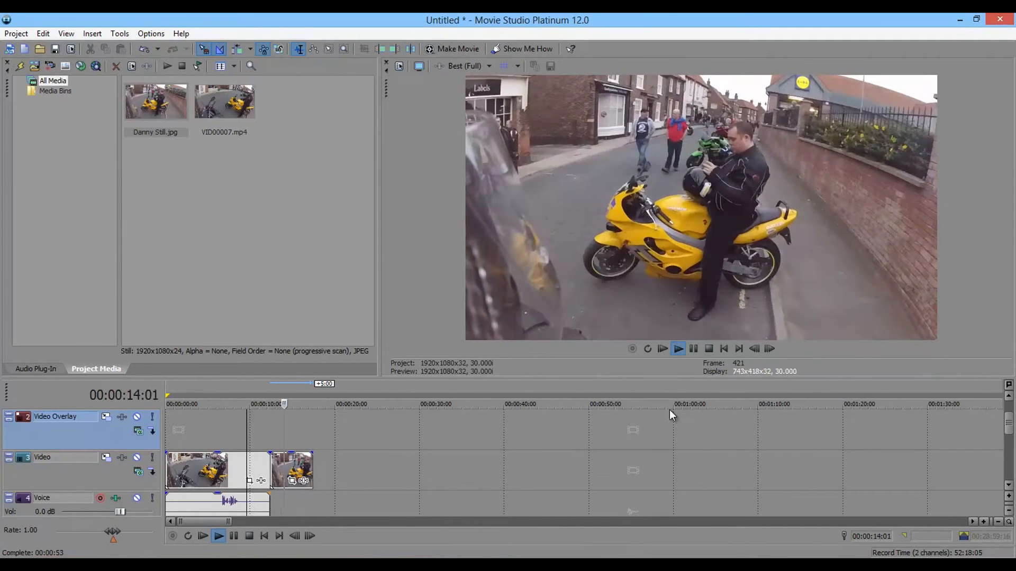
left_click(698, 349)
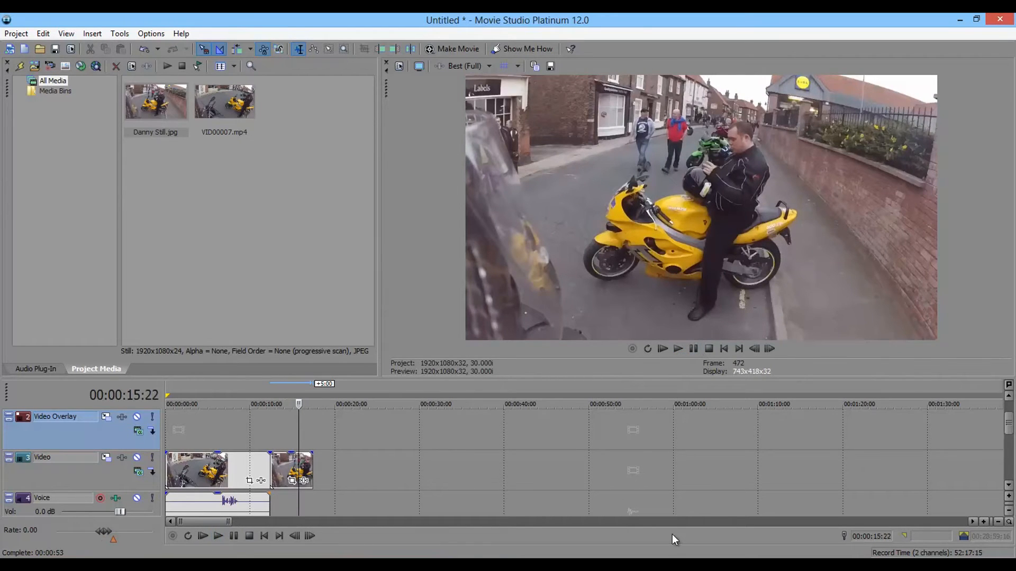
Remove the audio beneath the trimmed clip from the Voice track
left_click(219, 510)
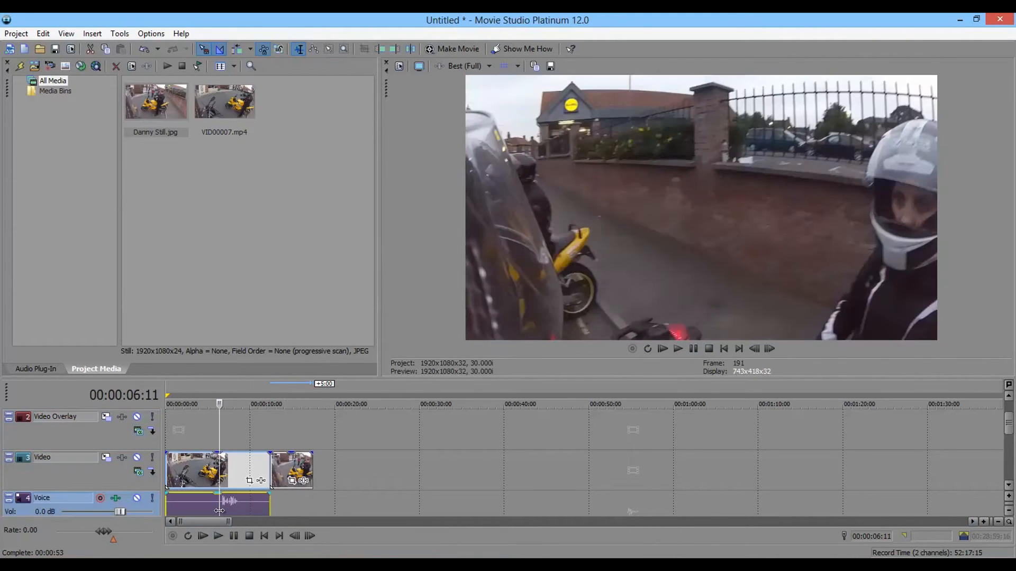
key("ctrl+z")
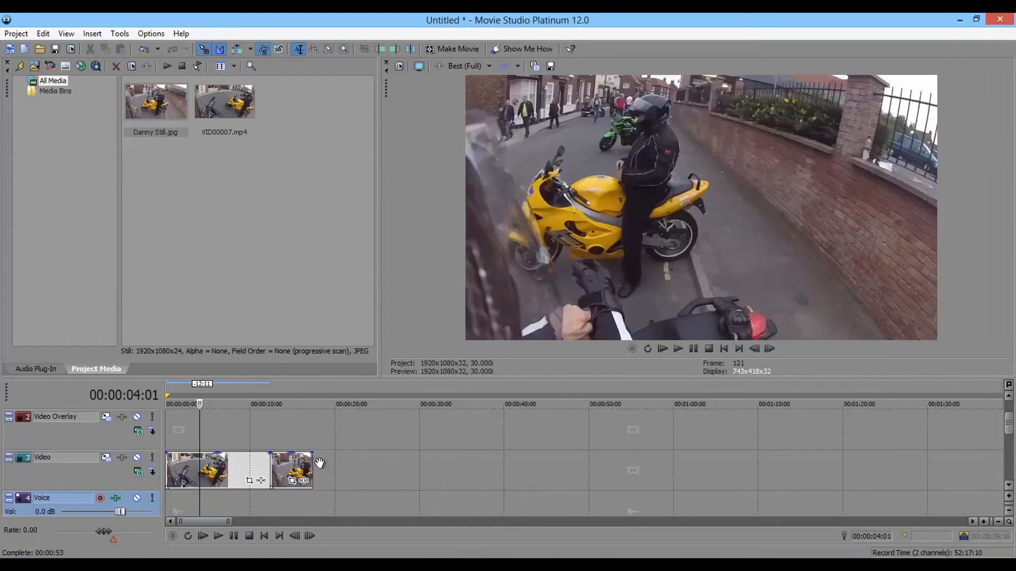
Go to the still image's start and end points and adjust its end edge at about 00:00:17:11
left_click(271, 437)
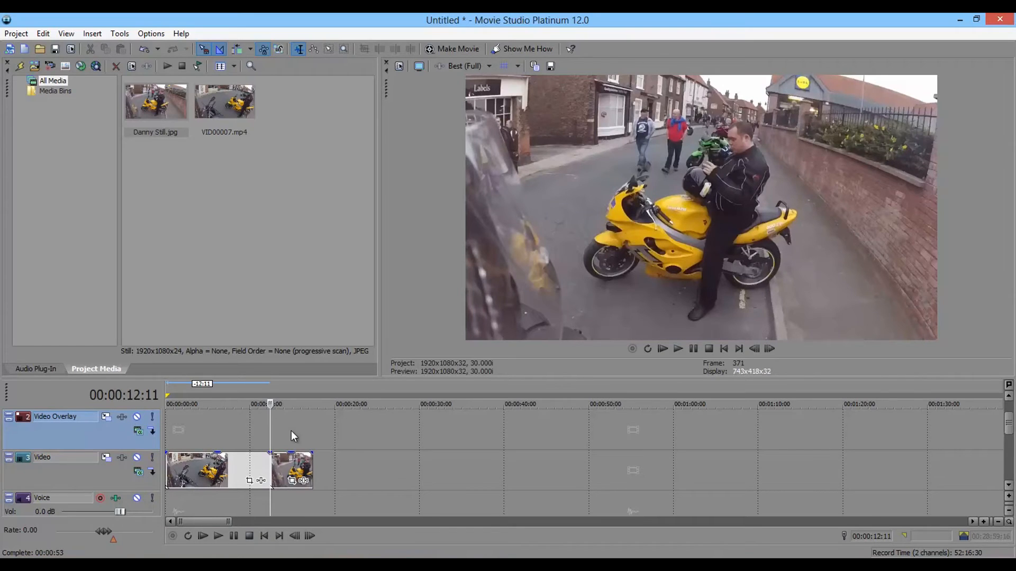
left_click(313, 429)
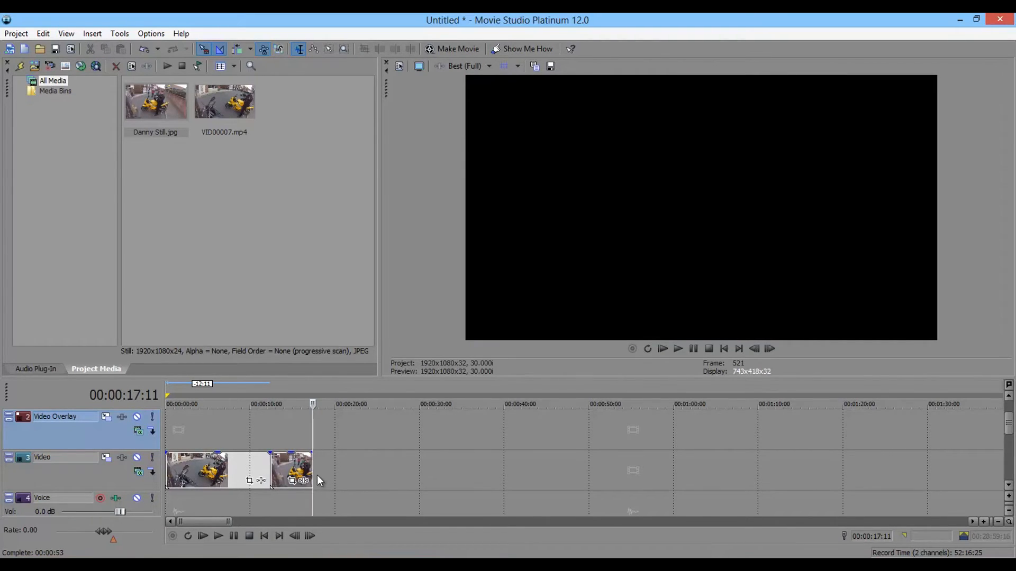
mouse_move(312, 473)
left_mouse_down()
mouse_move(512, 465)
mouse_move(291, 472)
mouse_move(312, 471)
left_mouse_up()
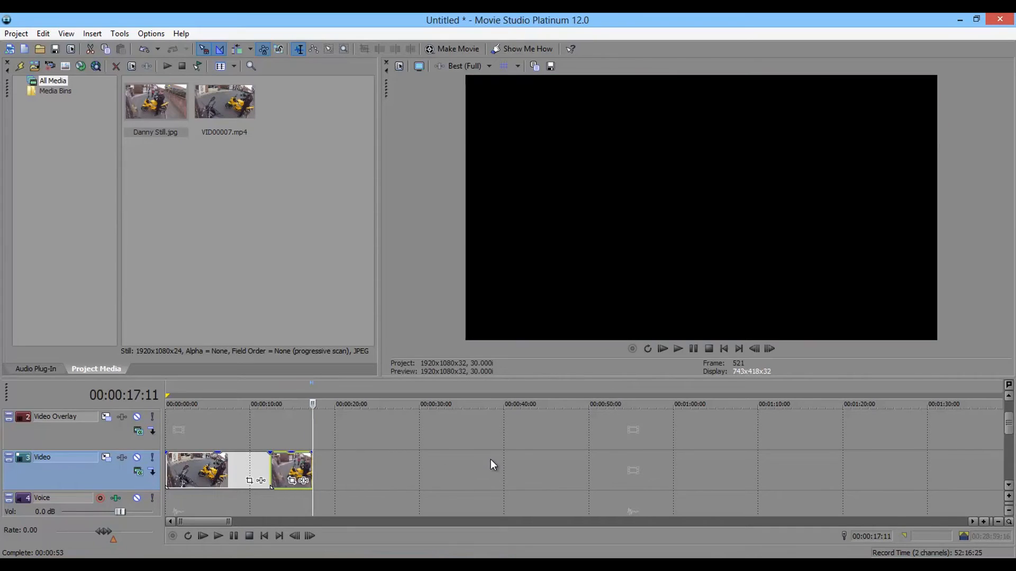
Step backward and forward frame by frame through the still image around 00:00:15:00
left_click(295, 429)
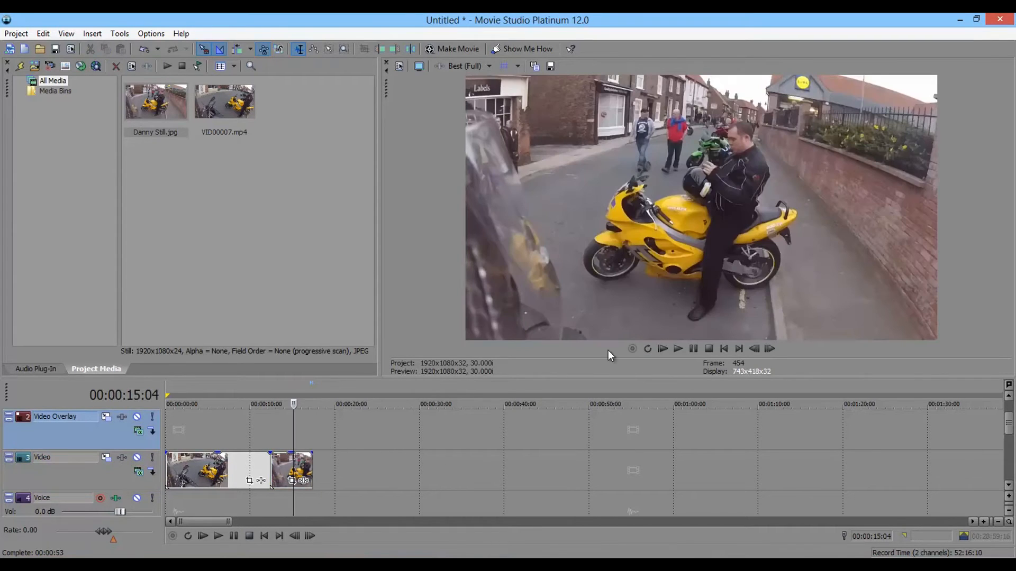
left_click(758, 349)
left_click(758, 349)
left_click(757, 349)
left_click(758, 349)
left_click(758, 350)
left_click(758, 349)
left_click(757, 349)
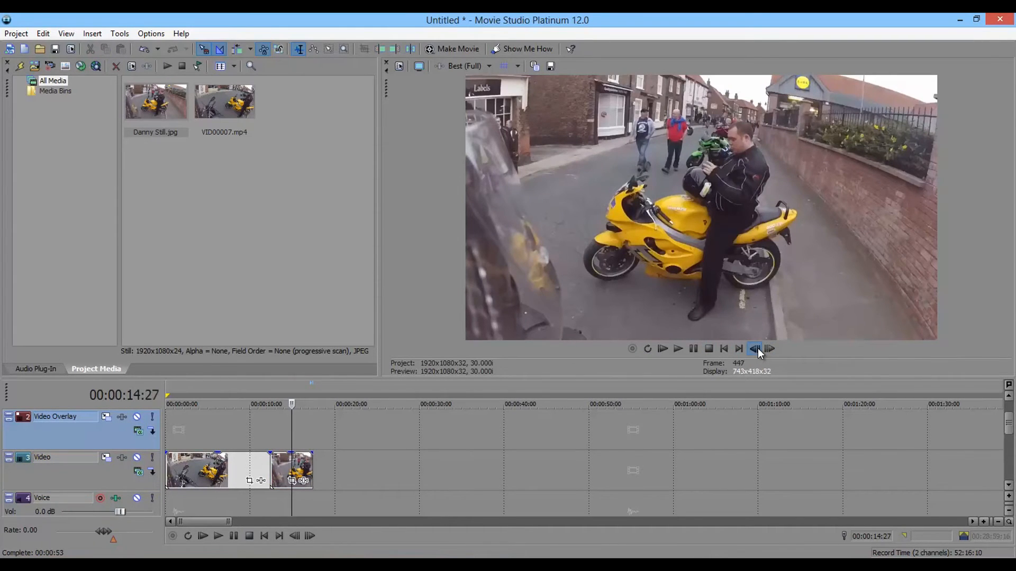
left_click(757, 349)
left_click(770, 349)
left_click(770, 349)
left_click(770, 349)
left_click(770, 349)
left_click(770, 349)
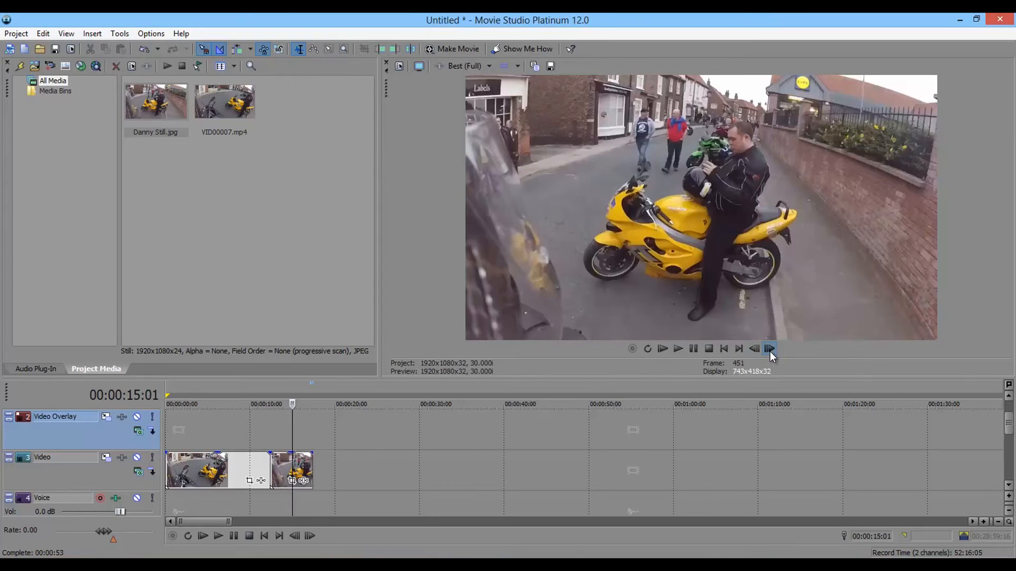
left_click(769, 350)
left_click(770, 349)
At the still's last frame, 00:00:17:10, tighten its Pan/Crop frame around the rider's head and upper body to zoom in
left_click(312, 439)
left_click(755, 348)
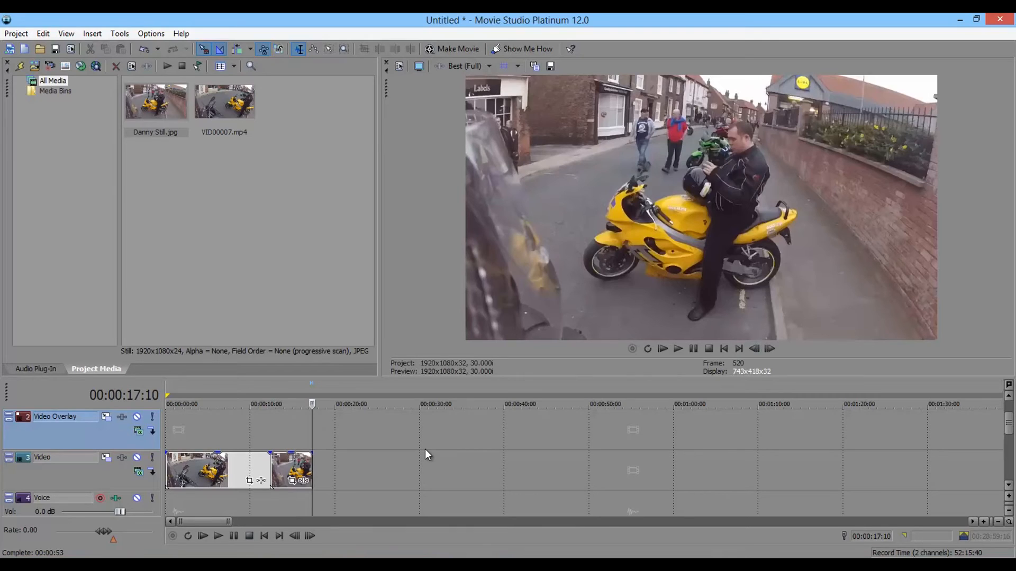
left_click(292, 482)
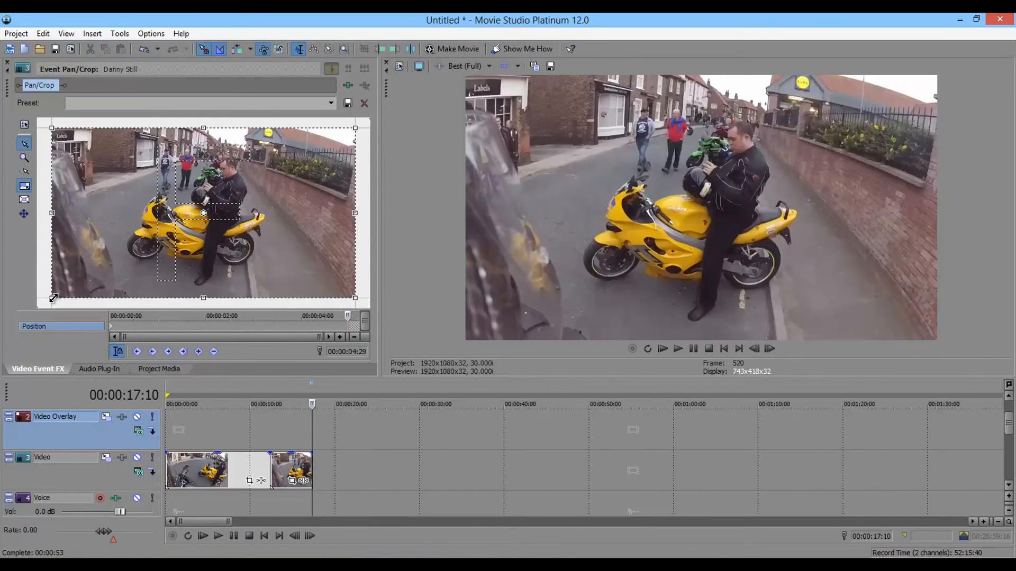
left_click_drag(53, 298, 168, 233)
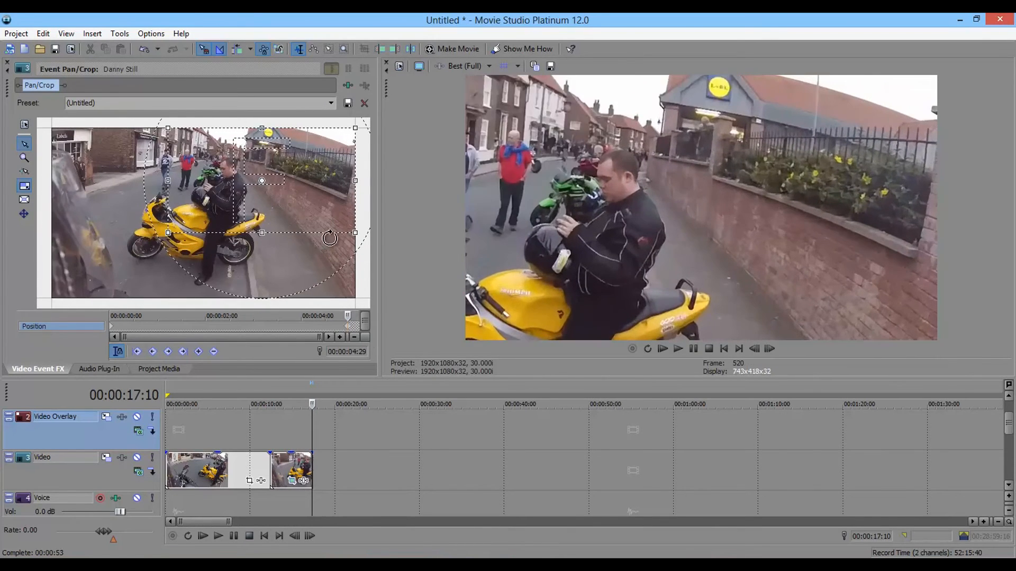
left_click_drag(355, 233, 256, 190)
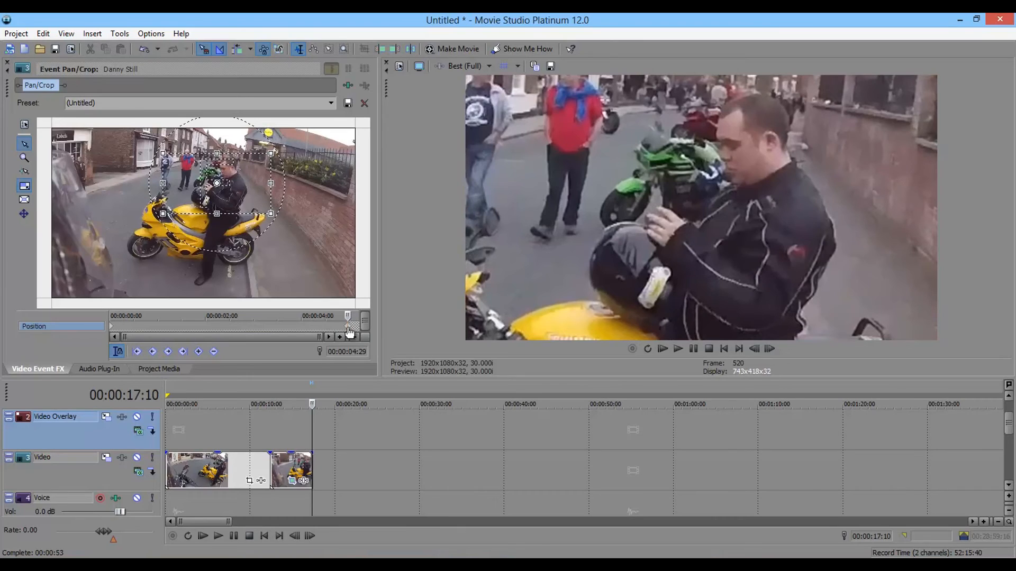
Check the zoom from the still's first keyframe through its intermediate positions, and play it back to review the motion
left_click(111, 331)
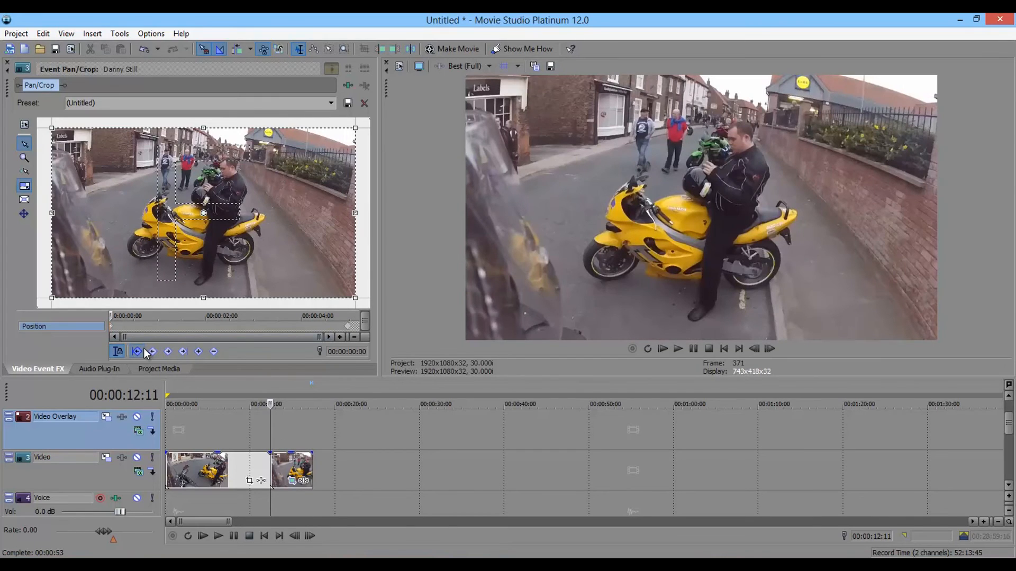
left_click(224, 323)
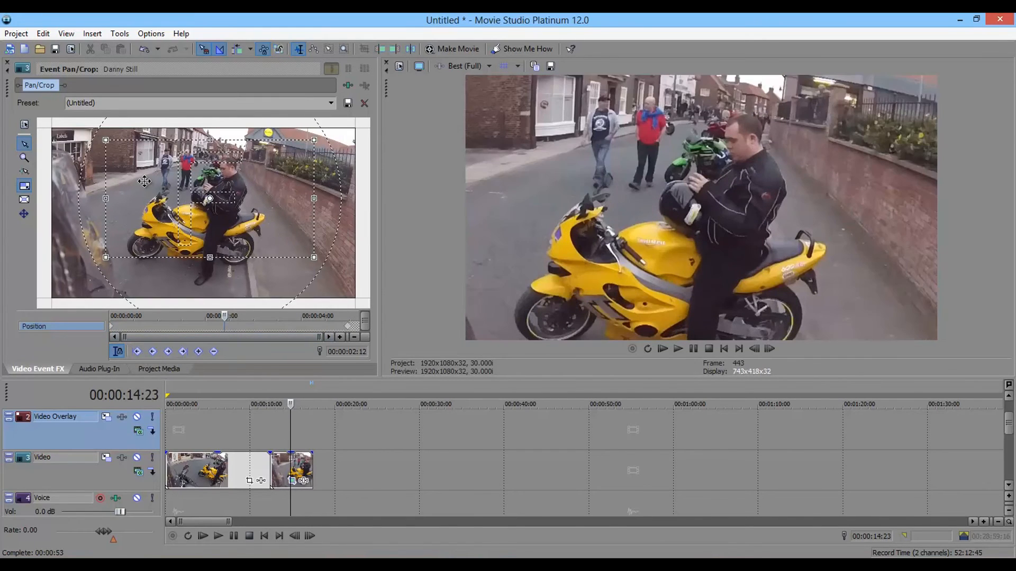
left_click_drag(261, 324, 287, 323)
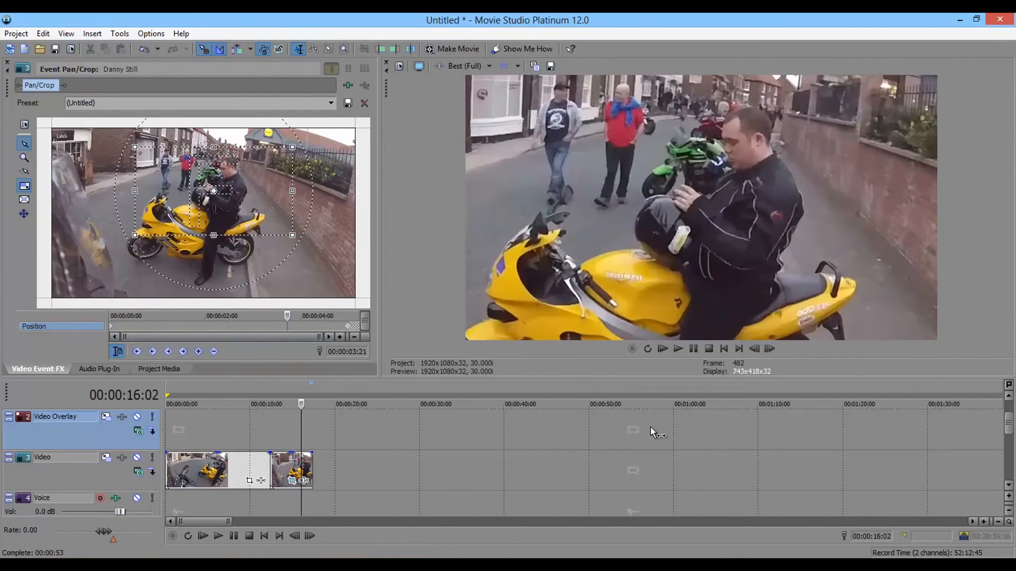
left_click(664, 350)
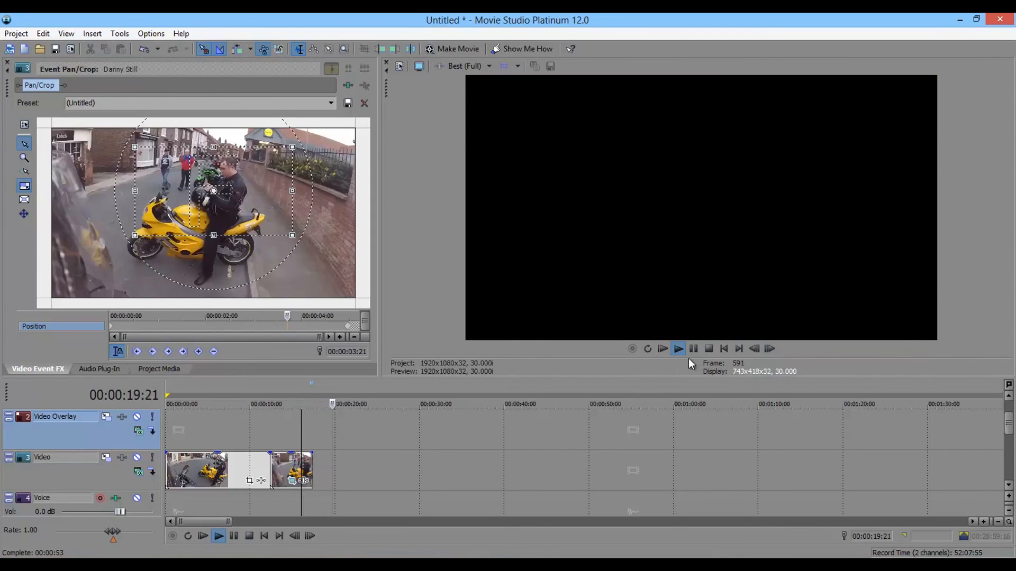
left_click(710, 350)
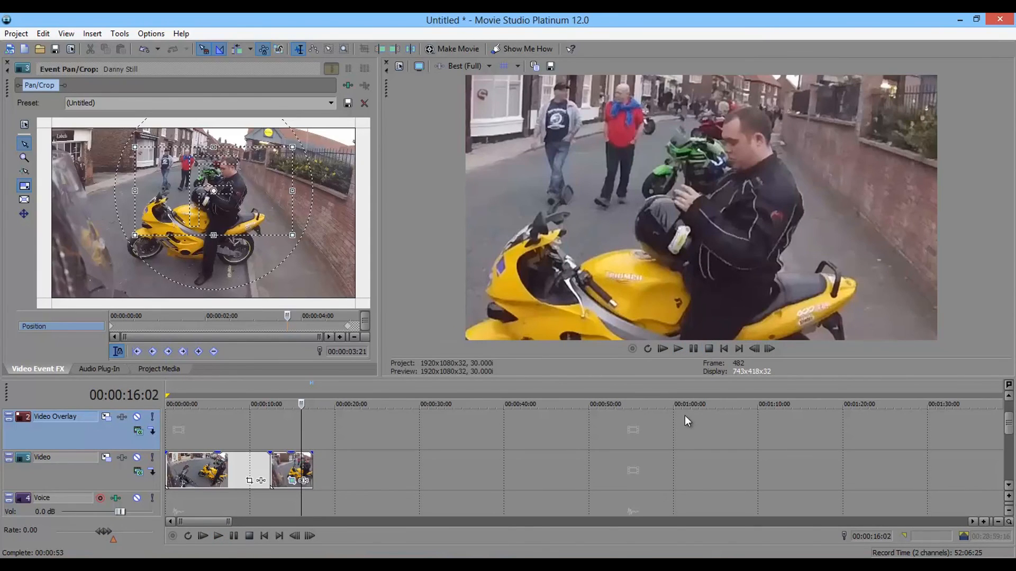